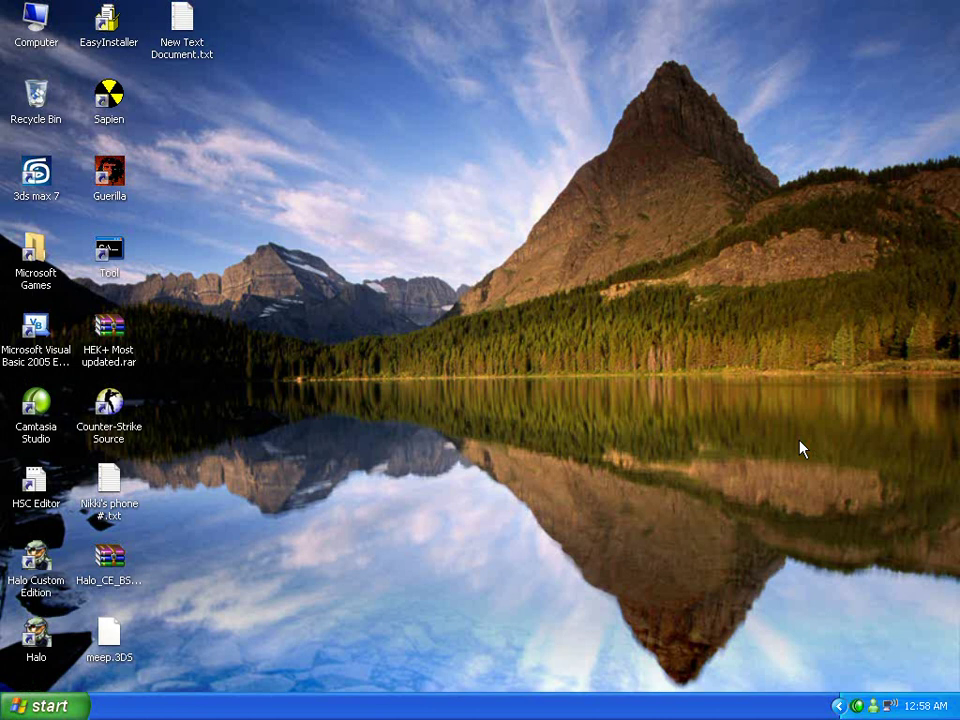
# Open paradox.scenario in Sapien and close the Tool window
pyautogui.doubleClick(109, 97)
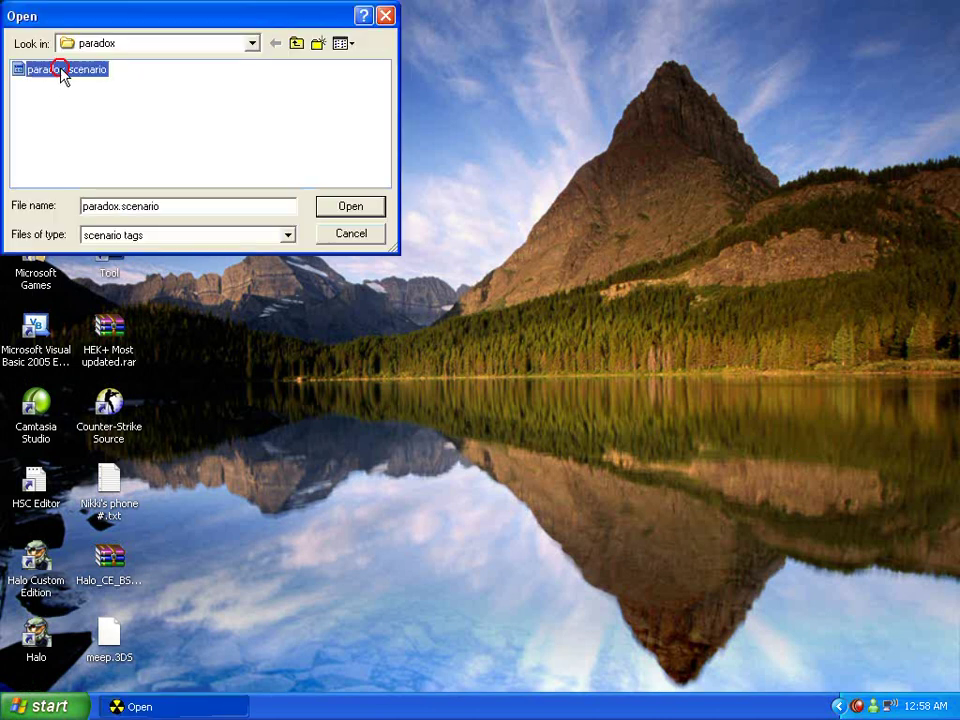
pyautogui.doubleClick(62, 72)
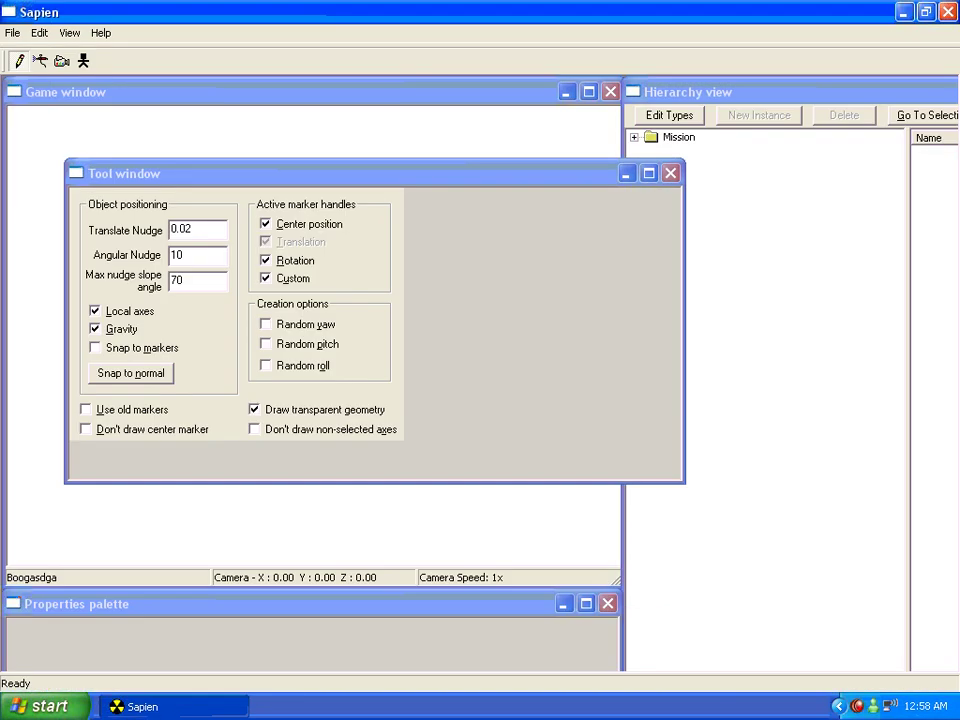
pyautogui.click(670, 173)
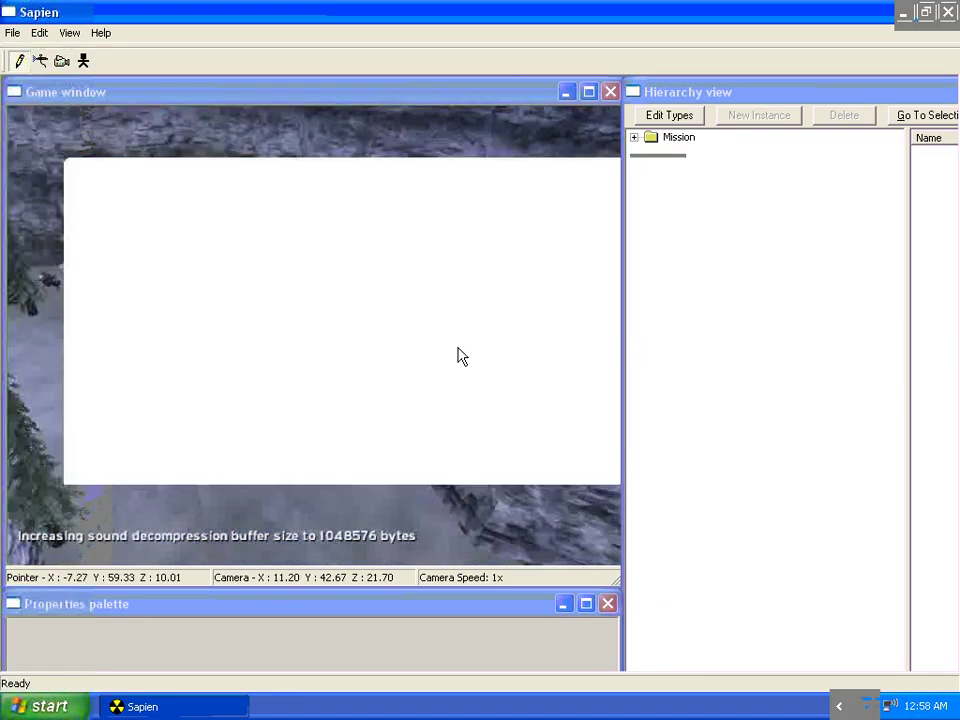
# Select the Vehicles category under Mission, Objects, Units in the hierarchy
pyautogui.moveTo(458, 348); pyautogui.dragTo(502, 318, button='middle')
pyautogui.press('w')
pyautogui.press('shift')
pyautogui.press('shift')
pyautogui.press('shift')
pyautogui.press('w')
pyautogui.press('r')
pyautogui.press('w')
pyautogui.press('w')
pyautogui.press('s')
pyautogui.click(634, 138)
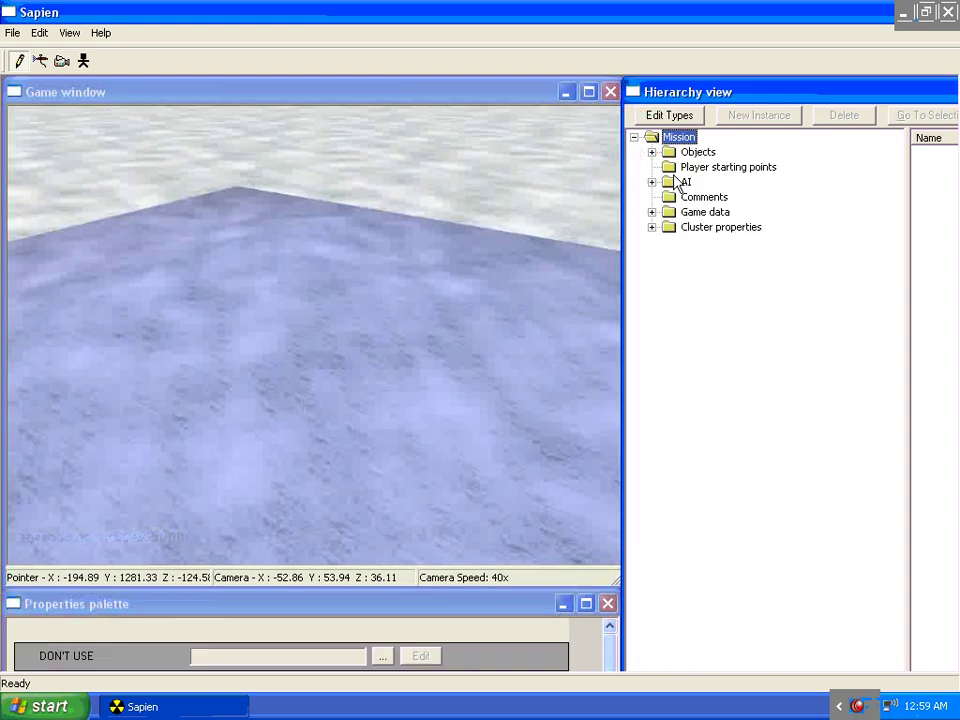
pyautogui.click(652, 152)
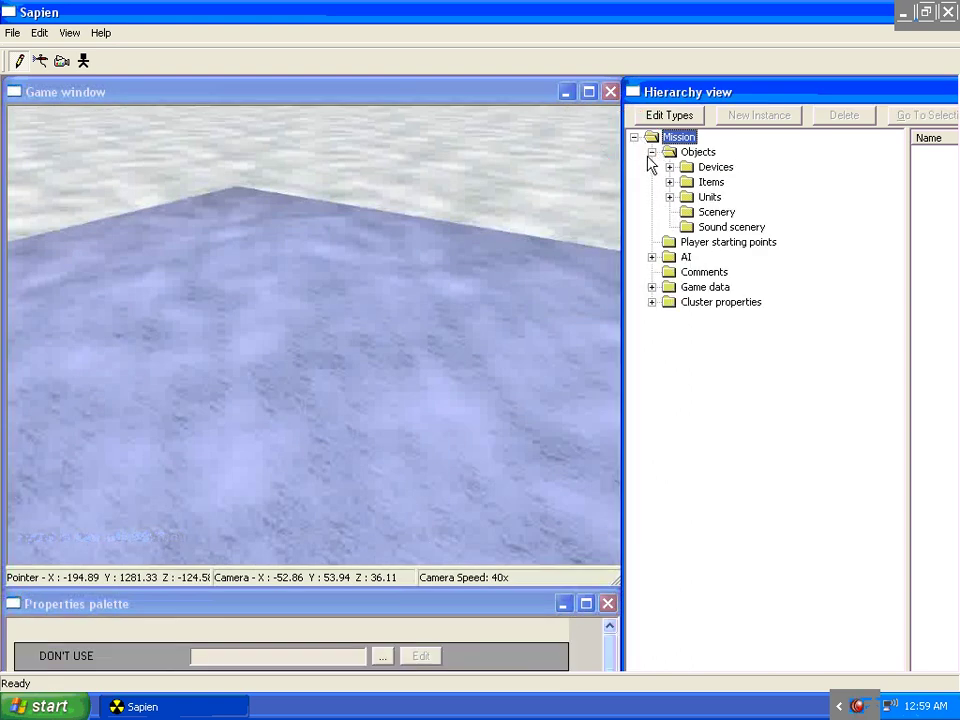
pyautogui.click(669, 197)
pyautogui.click(728, 227)
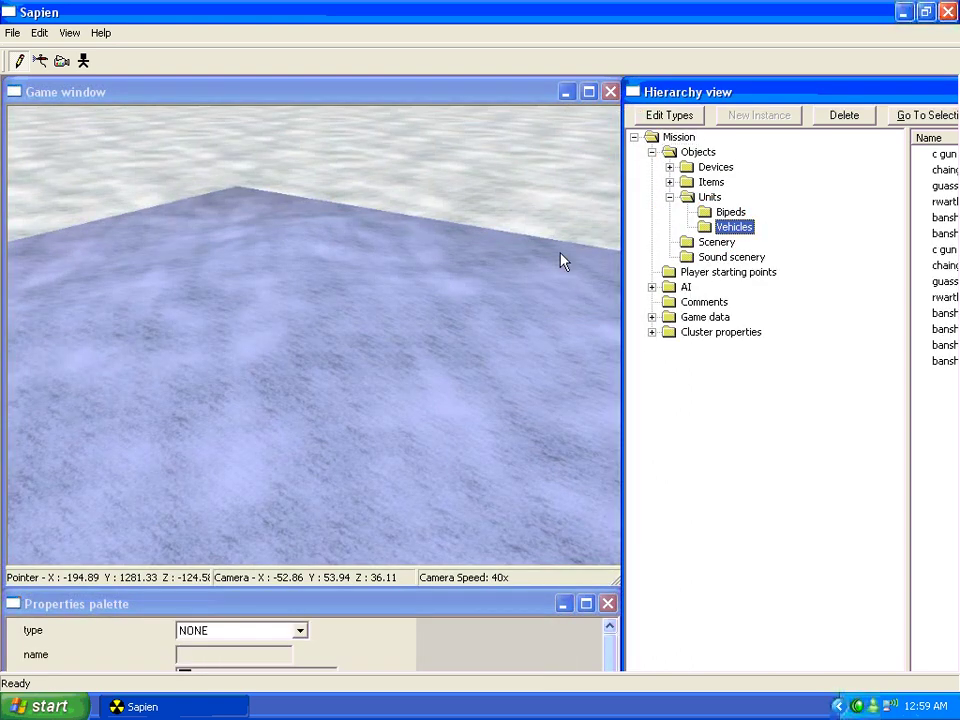
# Place a new vehicle on the high snowy plateau and set its type to guass_hog
pyautogui.moveTo(394, 246); pyautogui.dragTo(444, 284, button='middle')
pyautogui.press('w')
pyautogui.rightClick(487, 298)
pyautogui.moveTo(369, 422); pyautogui.dragTo(480, 346, button='middle')
pyautogui.press('w')
pyautogui.press('d')
pyautogui.press('f')
pyautogui.click(216, 637)
pyautogui.click(231, 602)
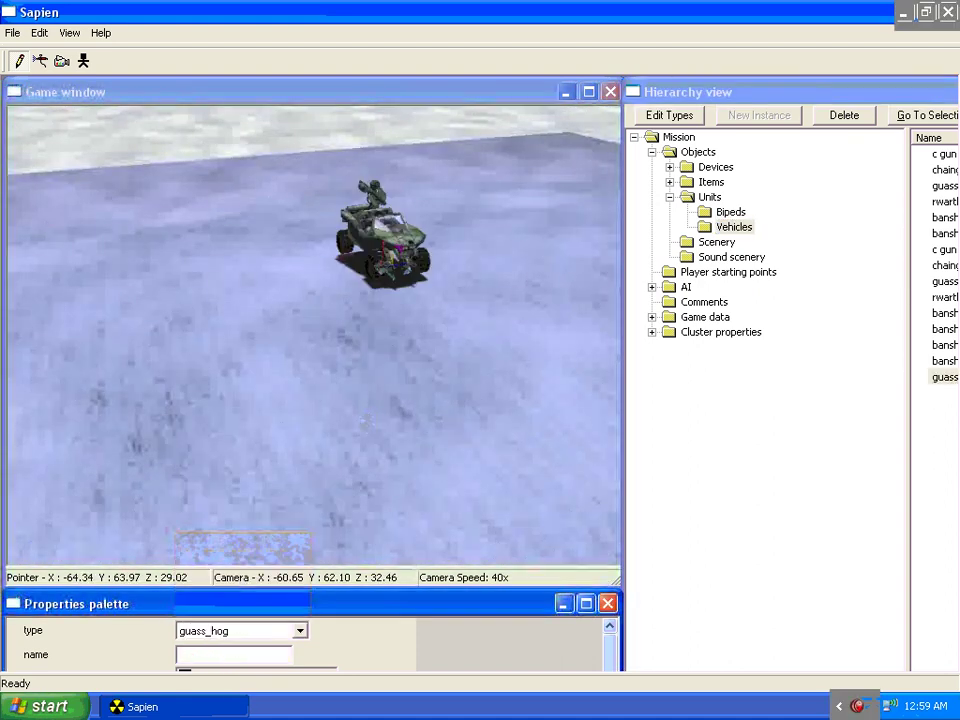
# Reset the plateau vehicle's type to NONE and name it Check_vehicle
pyautogui.moveTo(283, 530); pyautogui.dragTo(310, 500, button='middle')
pyautogui.press('w')
pyautogui.scroll(5, 268, 626)
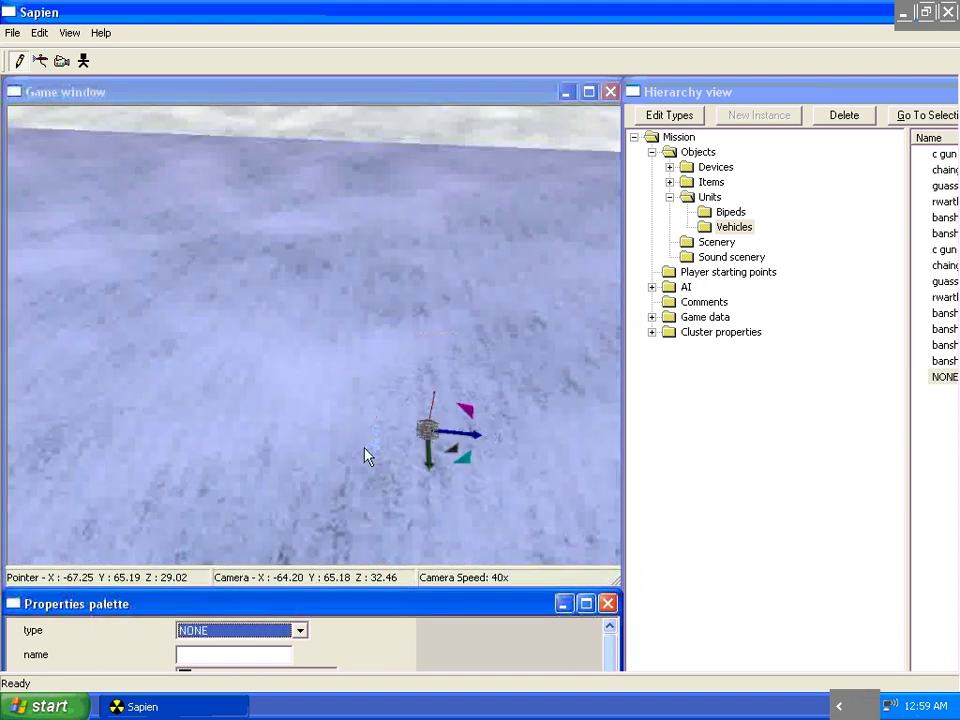
pyautogui.click(232, 656)
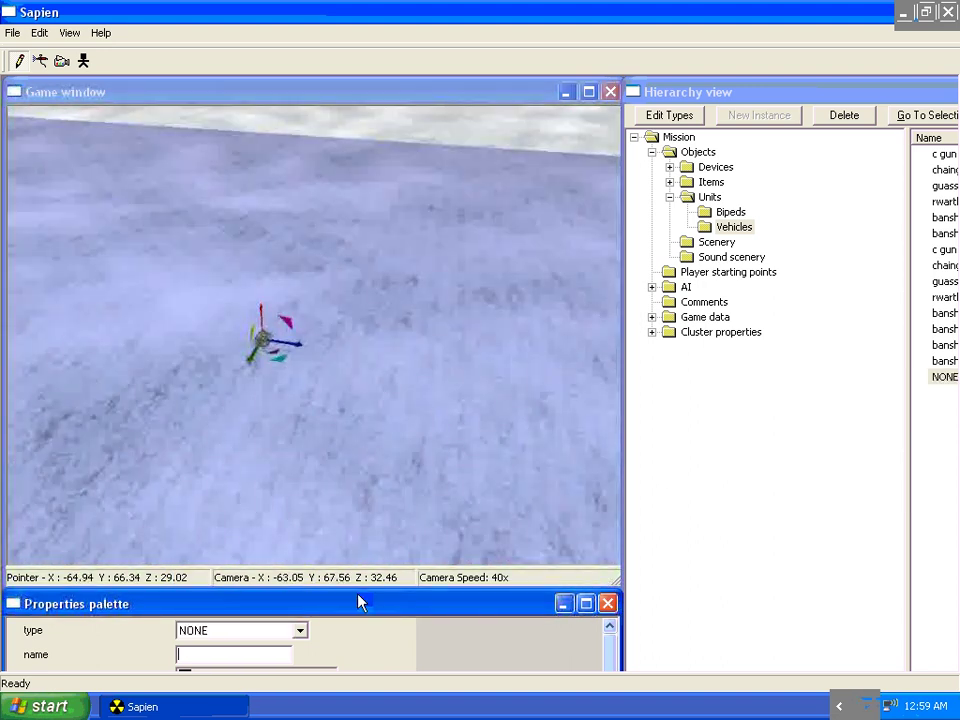
pyautogui.moveTo(361, 602); pyautogui.dragTo(357, 516)
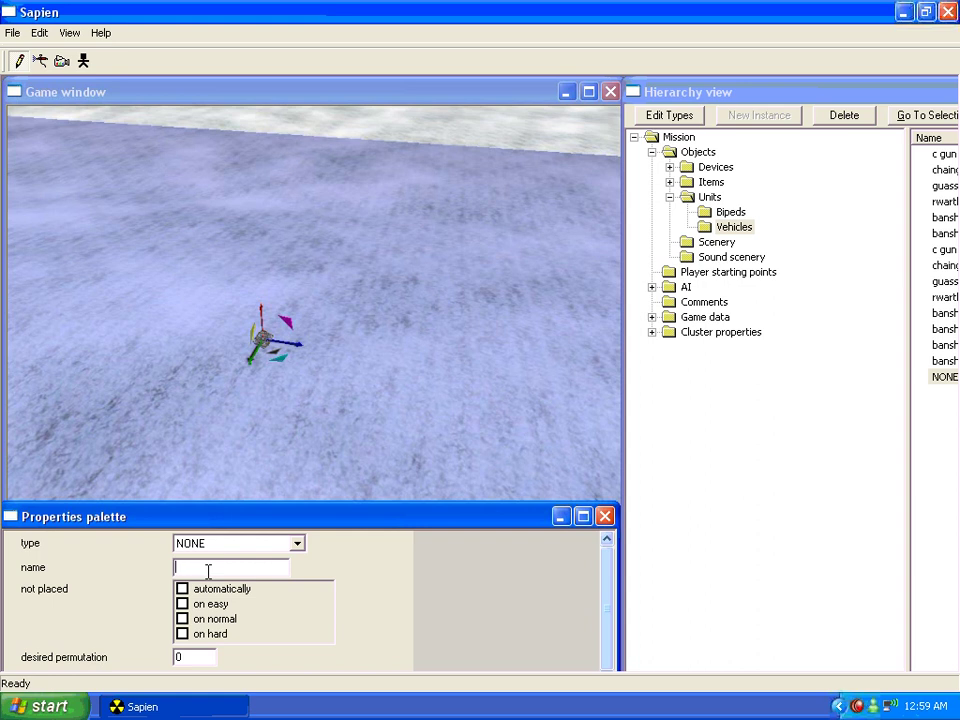
pyautogui.write('Check_vehic')
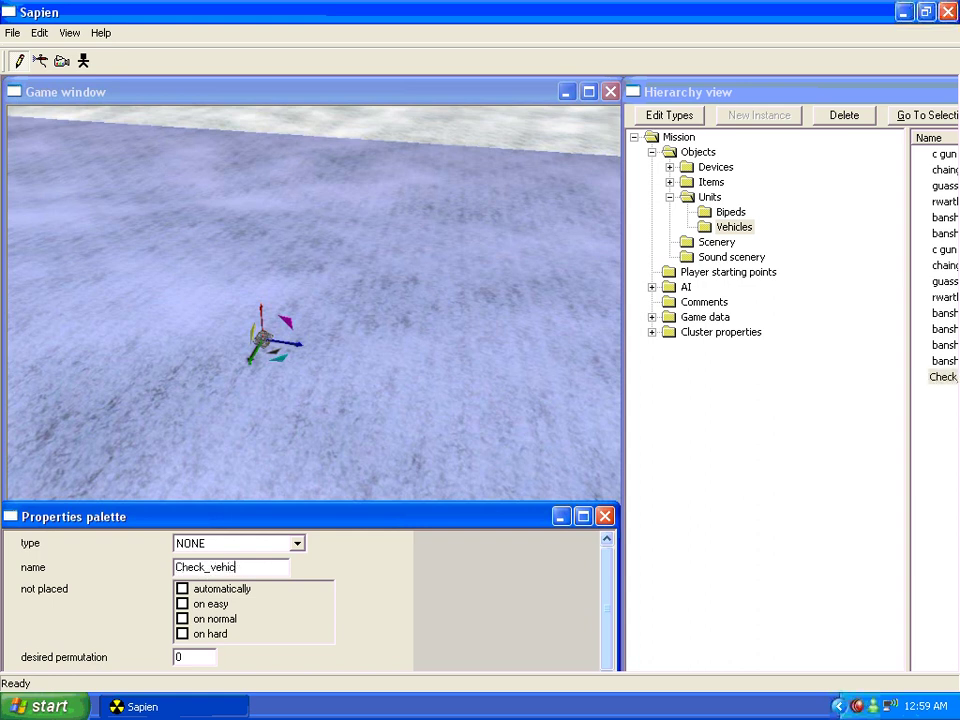
# Select the Trigger volumes category under Game data in the hierarchy
pyautogui.moveTo(420, 310); pyautogui.dragTo(280, 275, button='middle')
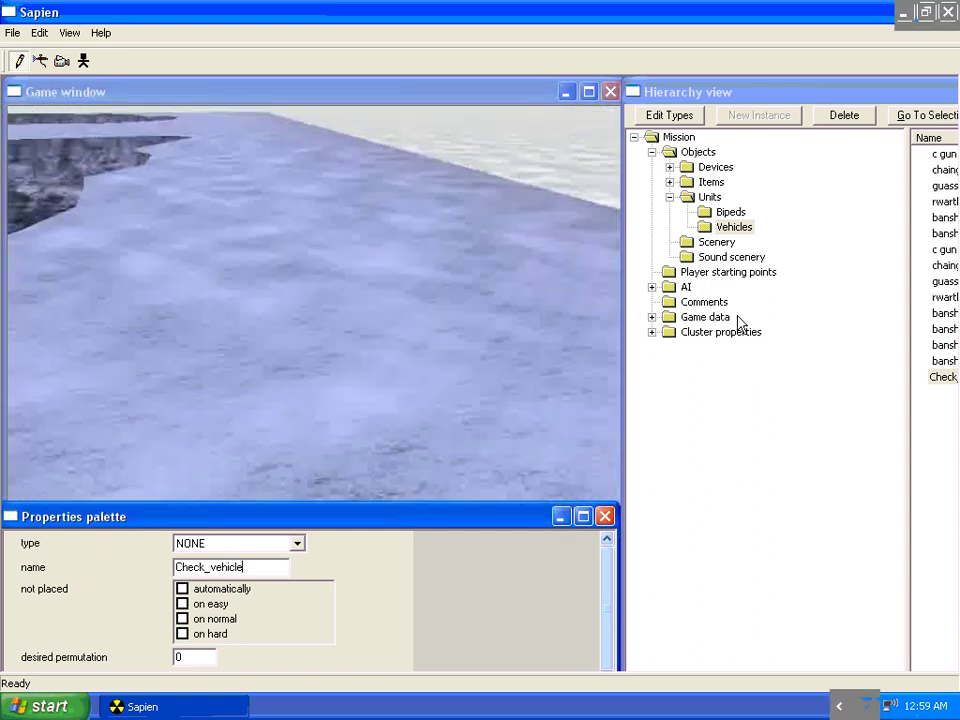
pyautogui.doubleClick(738, 320)
pyautogui.click(733, 333)
# Try placing and adjusting a small trigger volume on the plateau, and delete it
pyautogui.moveTo(315, 305); pyautogui.dragTo(430, 278, button='middle')
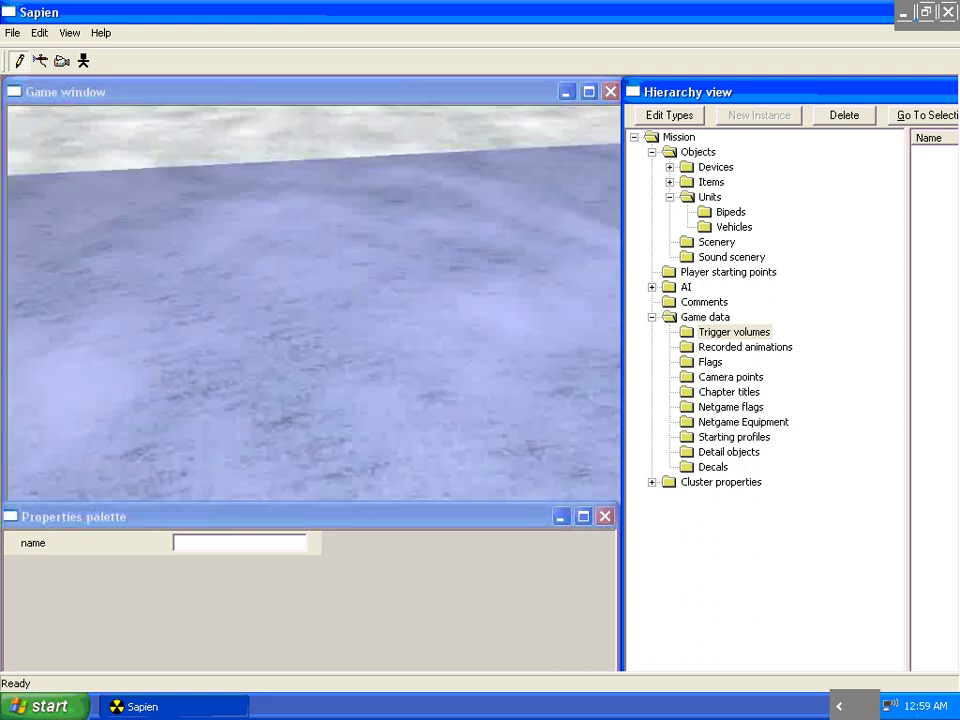
pyautogui.click(403, 279)
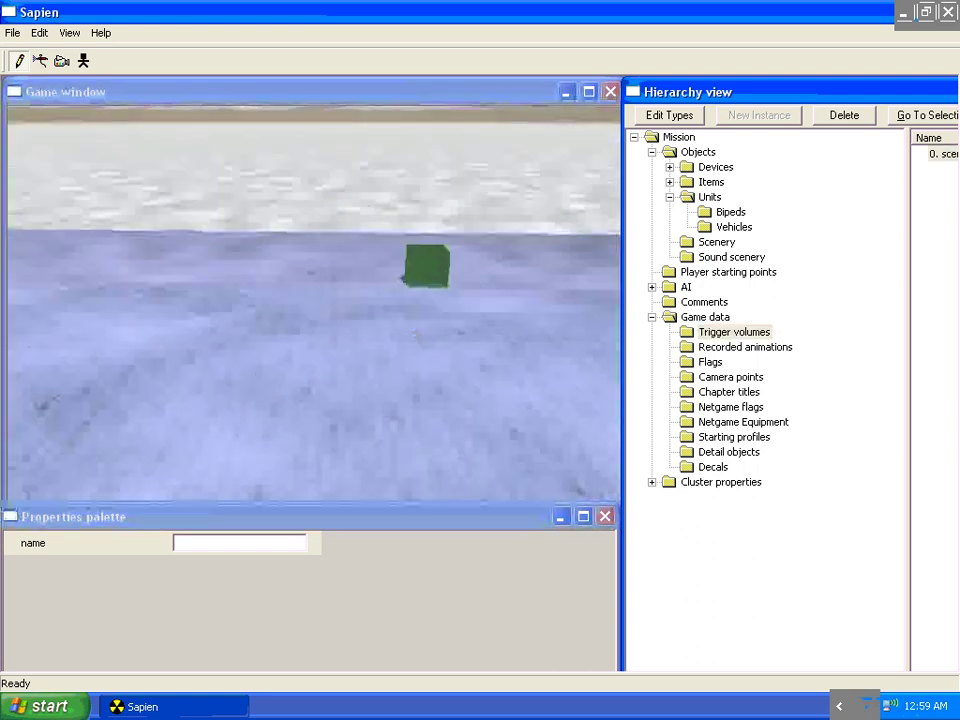
pyautogui.moveTo(403, 279); pyautogui.dragTo(358, 343, button='middle')
pyautogui.moveTo(268, 321); pyautogui.dragTo(190, 266)
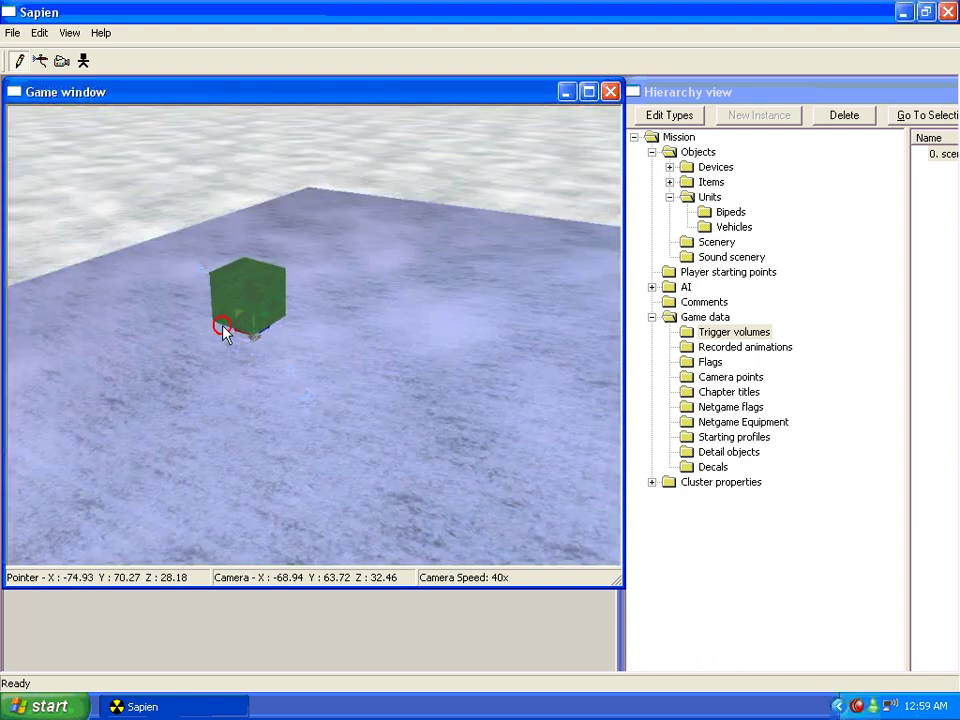
pyautogui.moveTo(240, 337); pyautogui.dragTo(184, 346)
pyautogui.press('Delete')
# Create a new trigger volume on the plateau and stretch it into a large, wide box
pyautogui.rightClick(308, 371)
pyautogui.moveTo(347, 342); pyautogui.dragTo(182, 477)
pyautogui.moveTo(318, 389); pyautogui.dragTo(411, 115)
pyautogui.press('s')
pyautogui.moveTo(405, 290); pyautogui.dragTo(382, 320, button='middle')
pyautogui.press('r')
pyautogui.moveTo(316, 386); pyautogui.dragTo(240, 442)
pyautogui.moveTo(412, 392); pyautogui.dragTo(553, 434)
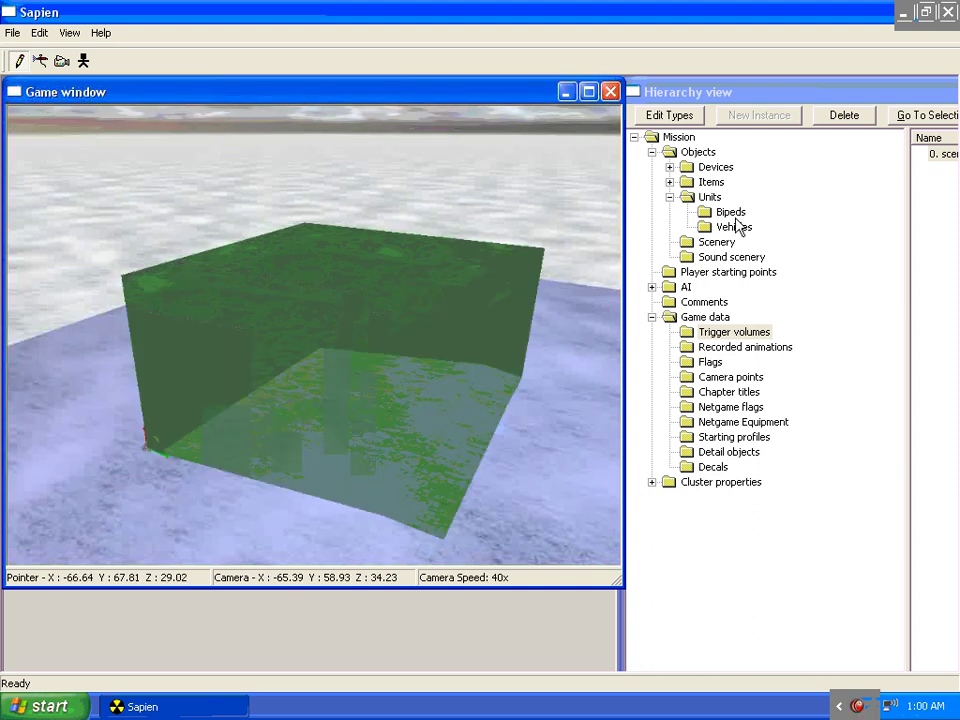
# Name the trigger volume respawn_box
pyautogui.click(321, 660)
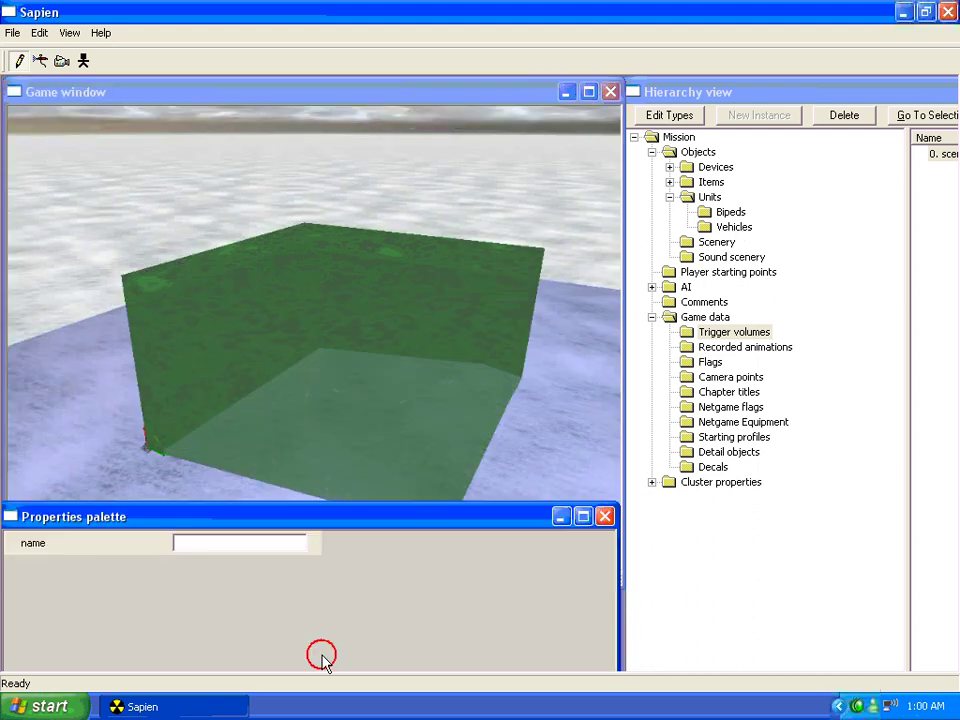
pyautogui.click(231, 545)
pyautogui.write('reps')
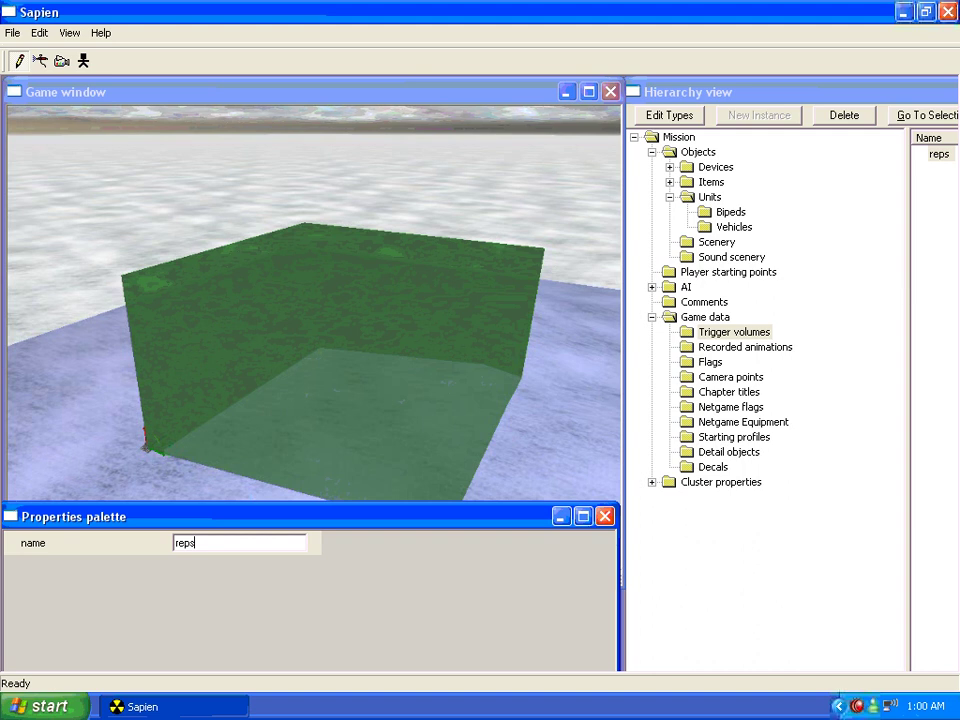
pyautogui.press('BackSpace')
pyautogui.press('BackSpace')
pyautogui.press('BackSpace')
pyautogui.press('BackSpace')
pyautogui.write('reps')
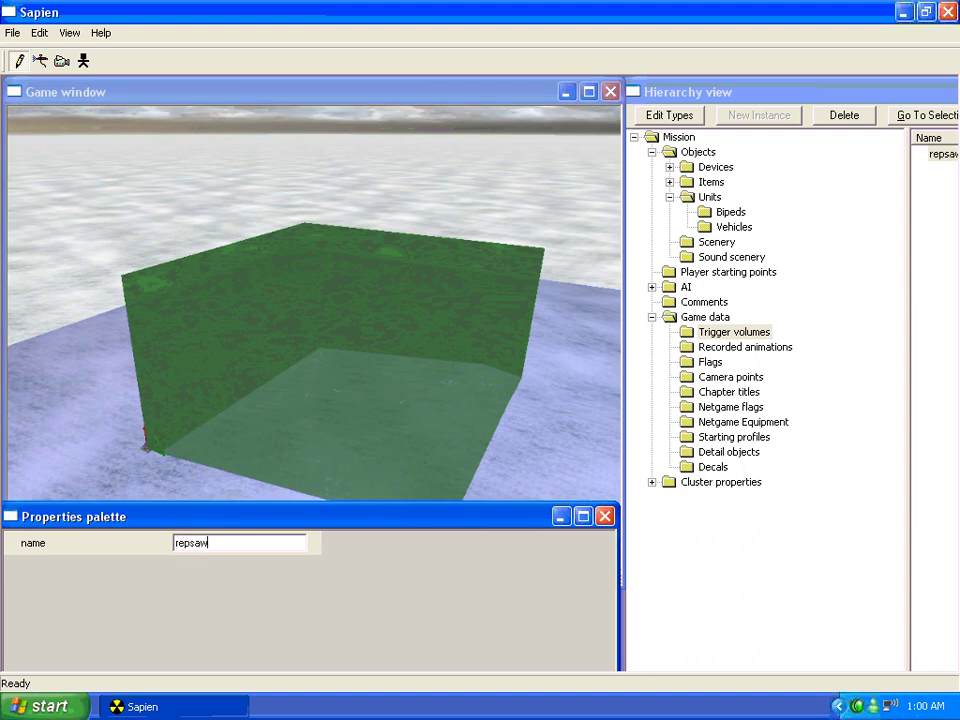
pyautogui.press('BackSpace')
pyautogui.press('BackSpace')
pyautogui.press('BackSpace')
pyautogui.press('BackSpace')
pyautogui.write('spa')
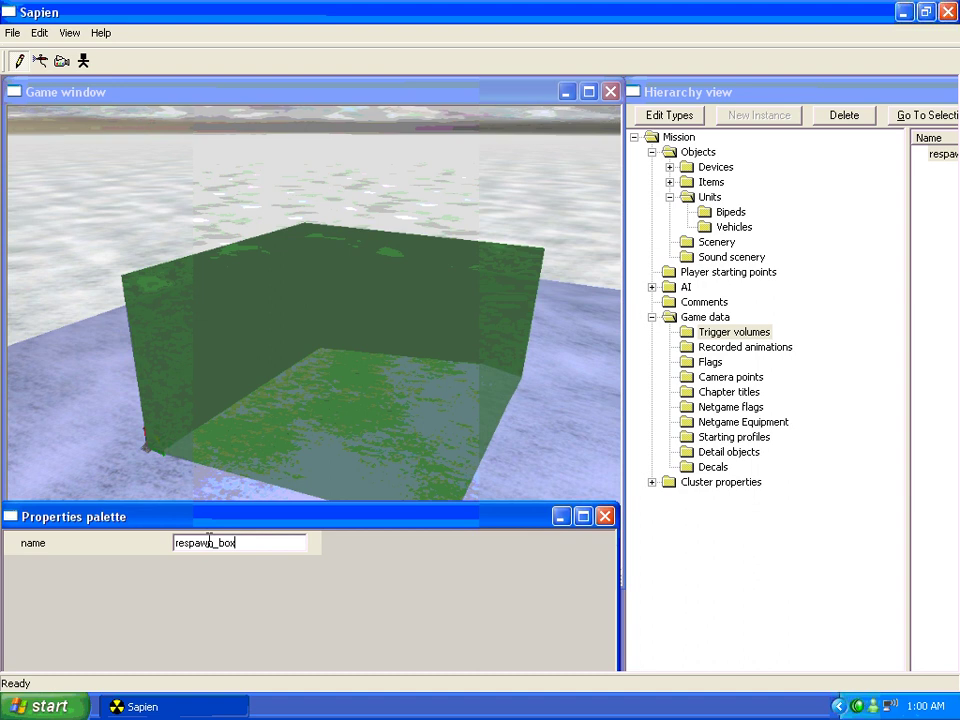
# Place another vehicle on the open snowy ground near the large boulder and set its type to banshee_mp
pyautogui.moveTo(298, 337); pyautogui.dragTo(355, 320, button='middle')
pyautogui.moveTo(171, 340); pyautogui.dragTo(210, 315, button='middle')
pyautogui.click(851, 170)
pyautogui.click(269, 580)
pyautogui.moveTo(450, 321); pyautogui.dragTo(443, 313, button='middle')
pyautogui.click(735, 227)
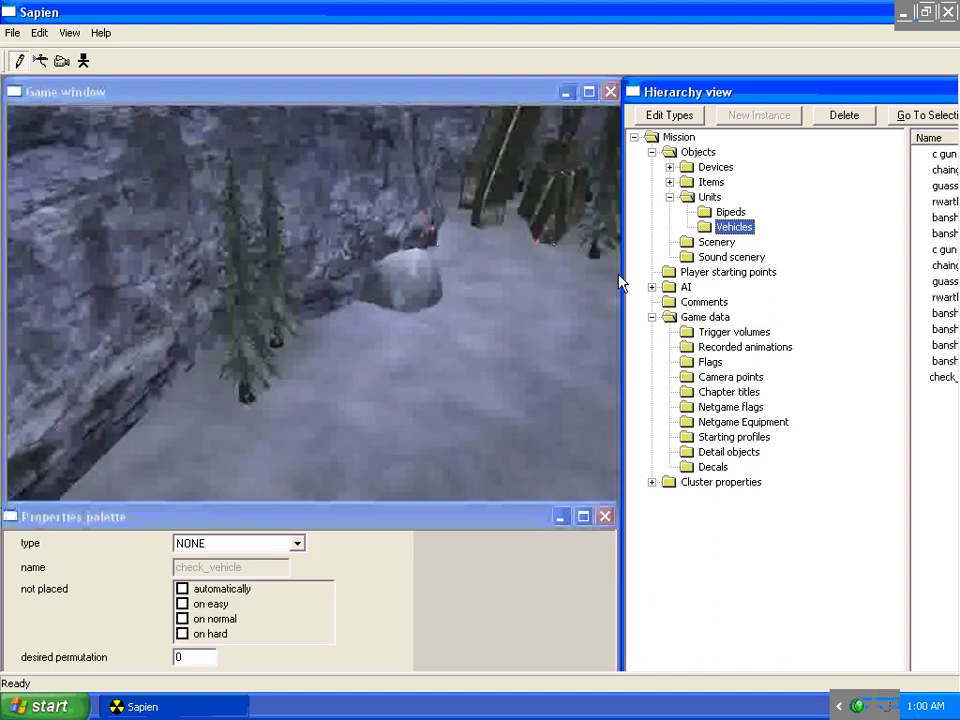
pyautogui.moveTo(597, 301); pyautogui.dragTo(3, 331, button='middle')
pyautogui.click(430, 284)
pyautogui.click(212, 547)
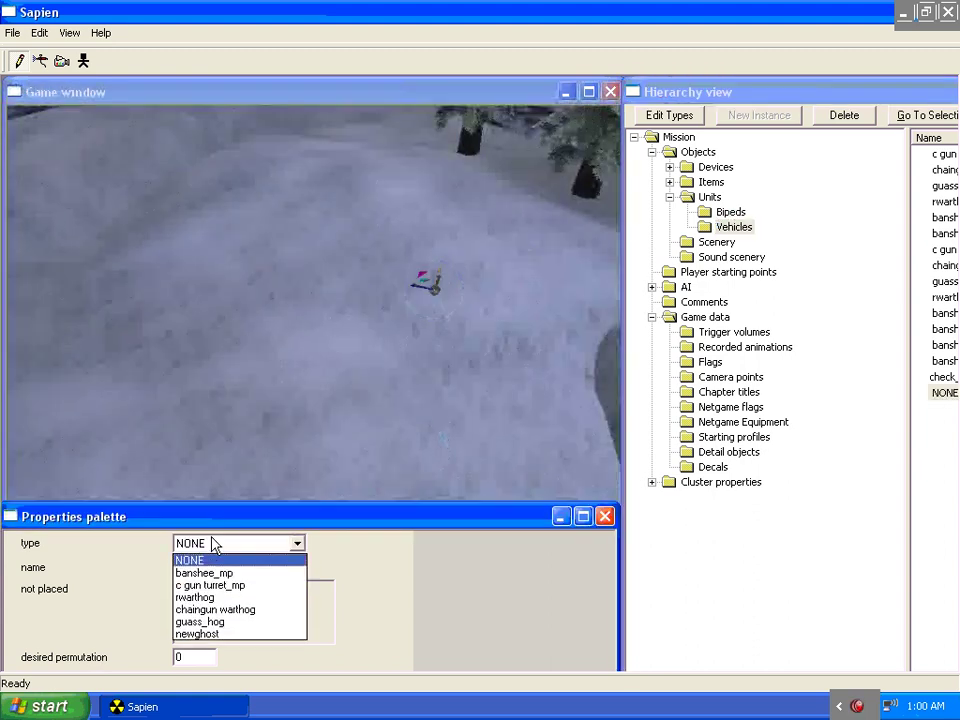
pyautogui.click(219, 574)
# Name the new banshee Vehicle1
pyautogui.moveTo(221, 275); pyautogui.dragTo(221, 281, button='middle')
pyautogui.click(218, 568)
pyautogui.write('Vehicl')
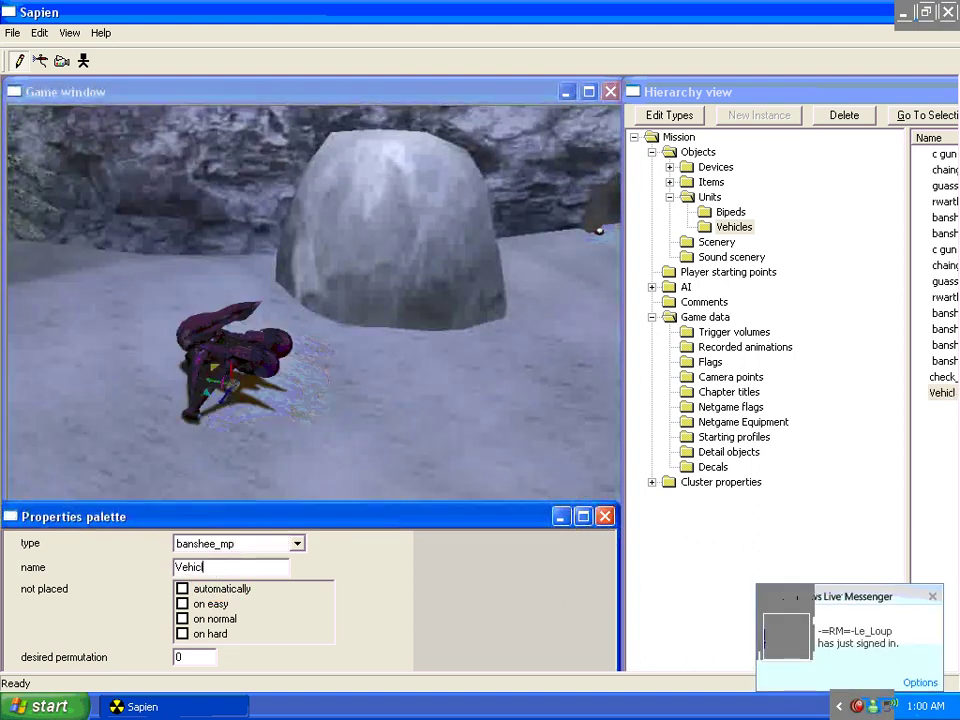
pyautogui.write('e1')
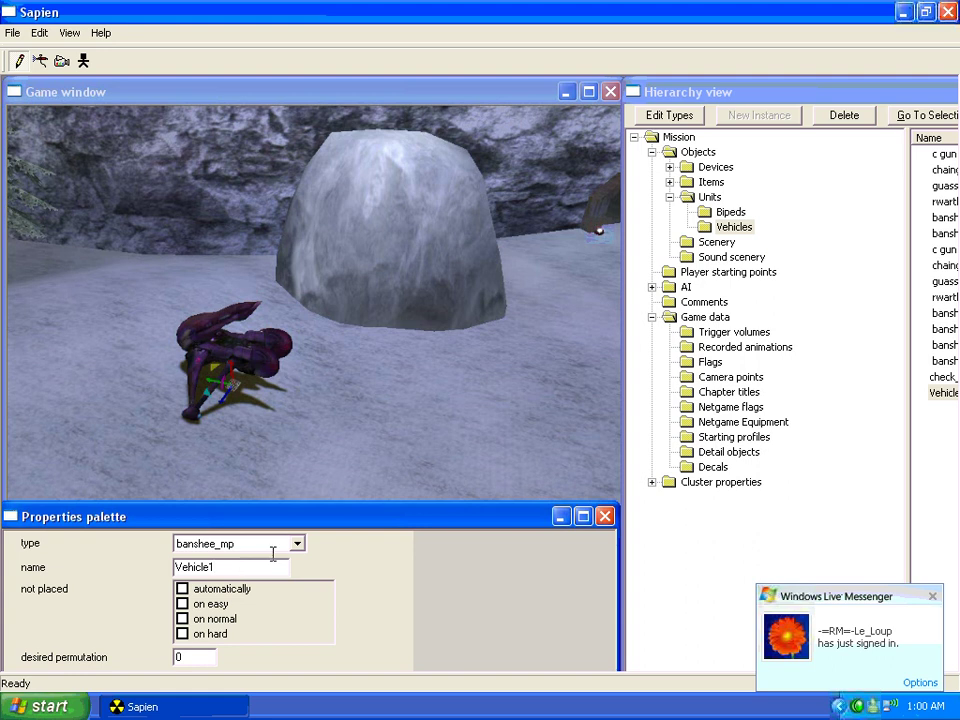
# Save the paradox scenario and close Sapien
pyautogui.moveTo(293, 292); pyautogui.dragTo(293, 292, button='middle')
pyautogui.moveTo(289, 360); pyautogui.dragTo(289, 360, button='middle')
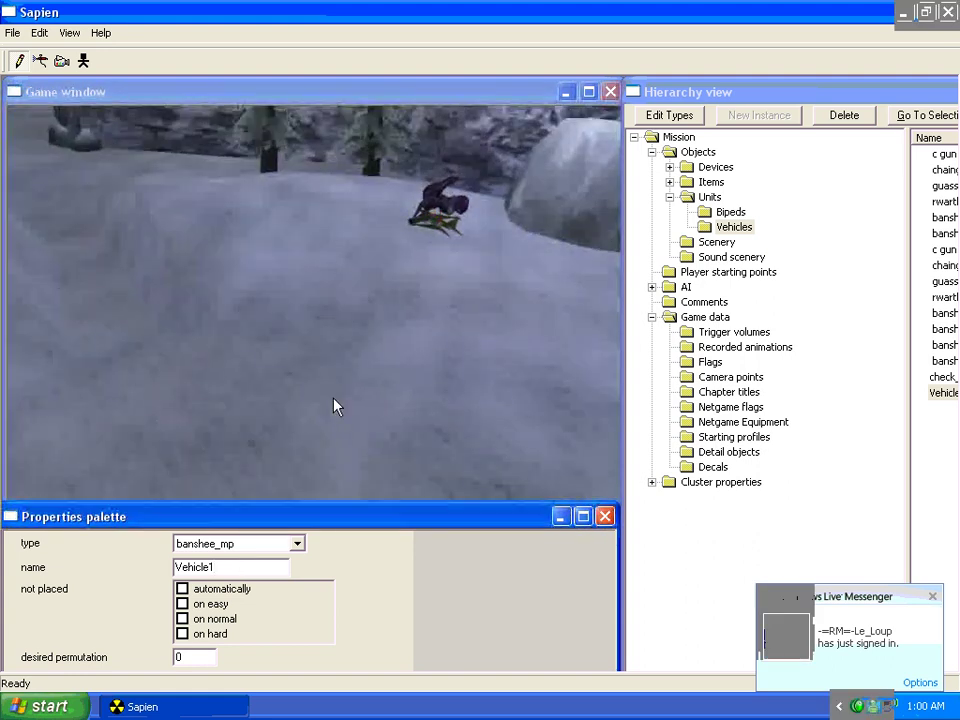
pyautogui.moveTo(333, 397); pyautogui.dragTo(333, 397, button='middle')
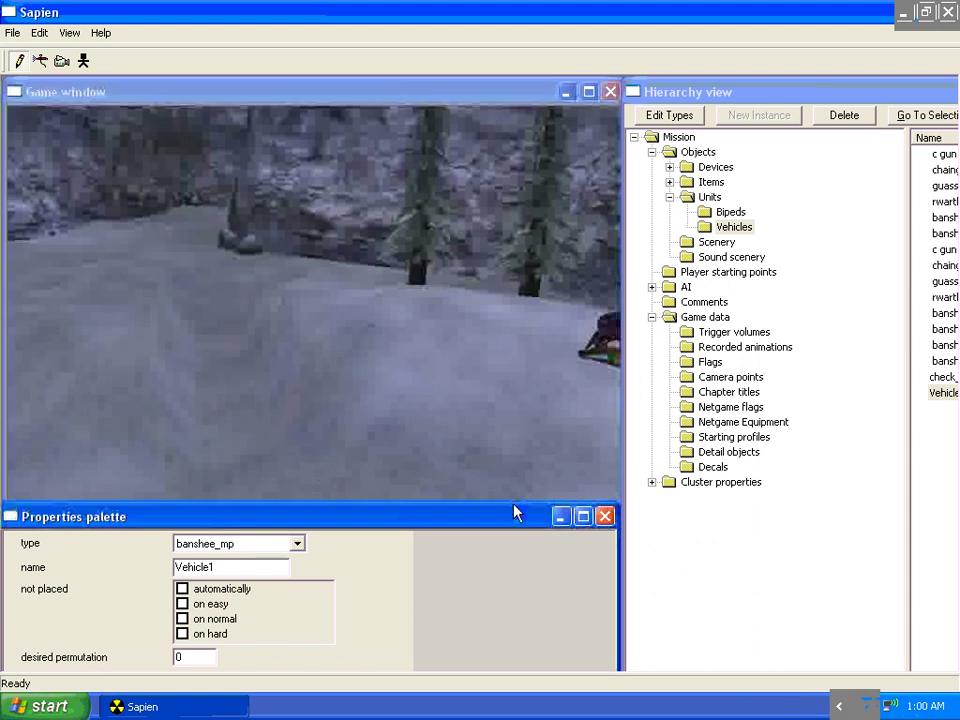
pyautogui.moveTo(514, 507); pyautogui.dragTo(510, 561)
pyautogui.hotkey('ctrl', 's')
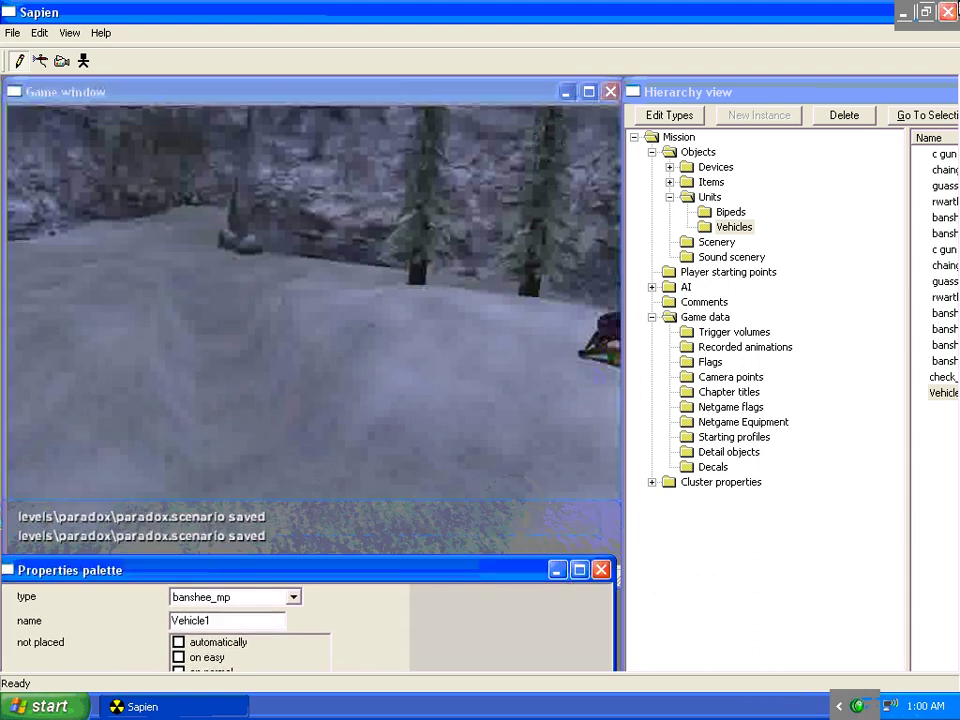
pyautogui.click(948, 12)
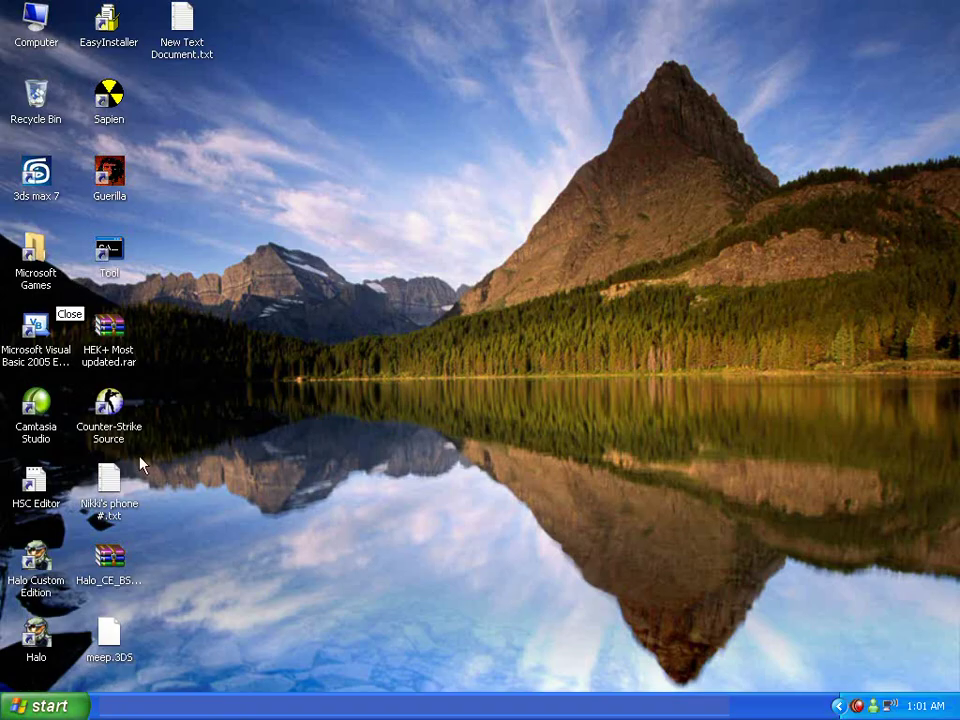
# Open HSC Editor and generate the spawn and respawn vehicles script for Vehicle1 with the trigger Respawn_box
pyautogui.doubleClick(38, 484)
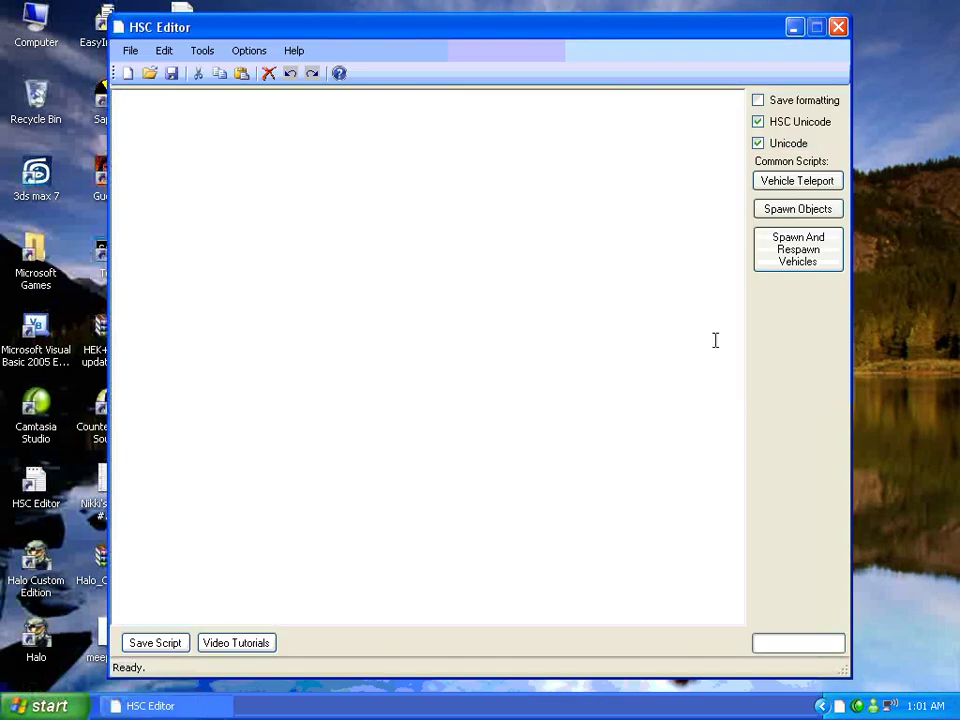
pyautogui.click(823, 256)
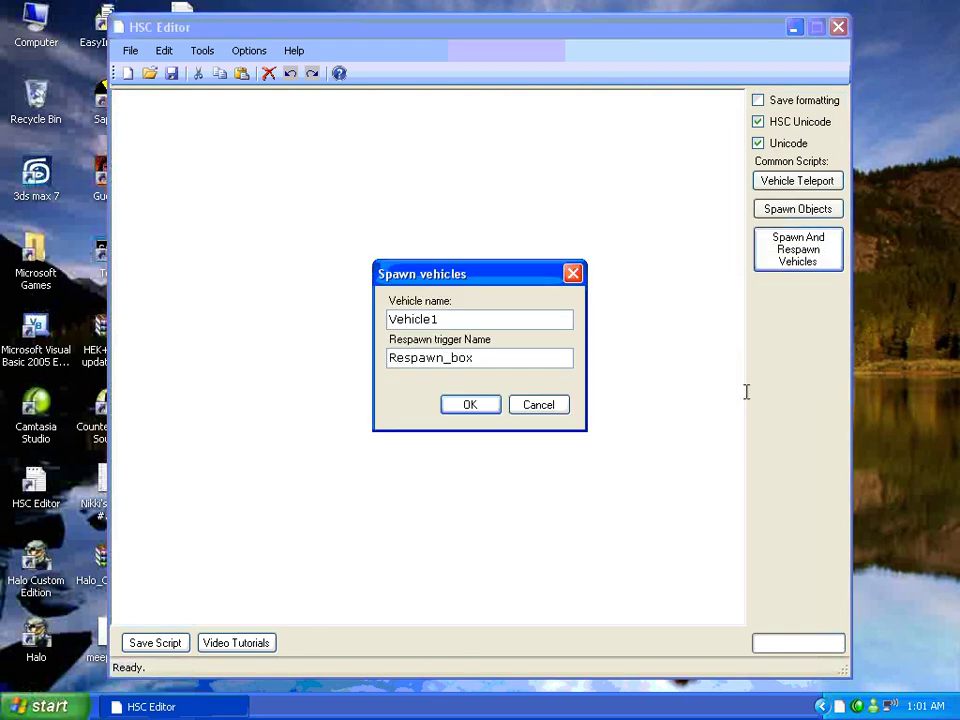
pyautogui.moveTo(474, 270); pyautogui.dragTo(404, 234)
pyautogui.click(399, 366)
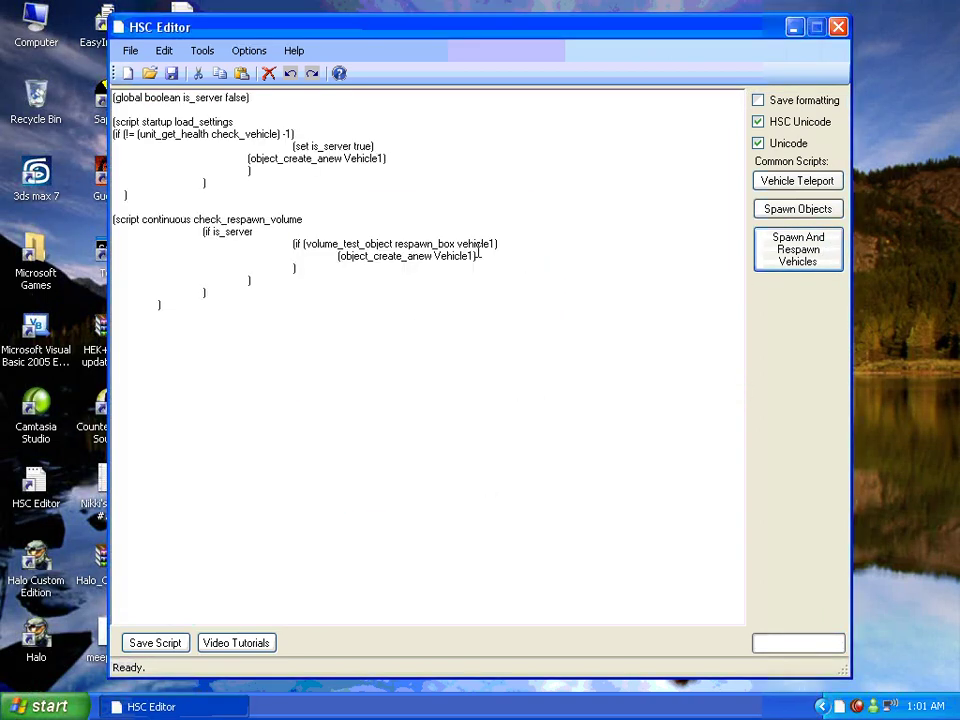
pyautogui.hotkey('ctrl', 'a')
pyautogui.click(403, 270)
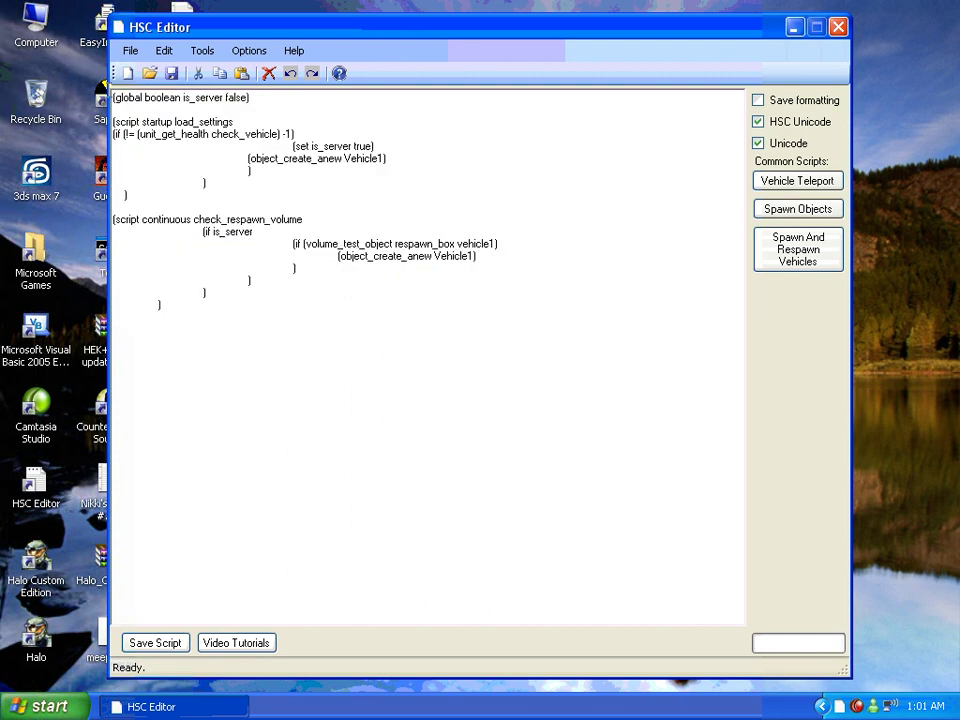
# Browse to the data\levels\Paradox\Scripts folder of Halo Custom Edition as the script's save location, and cancel the save
pyautogui.click(171, 73)
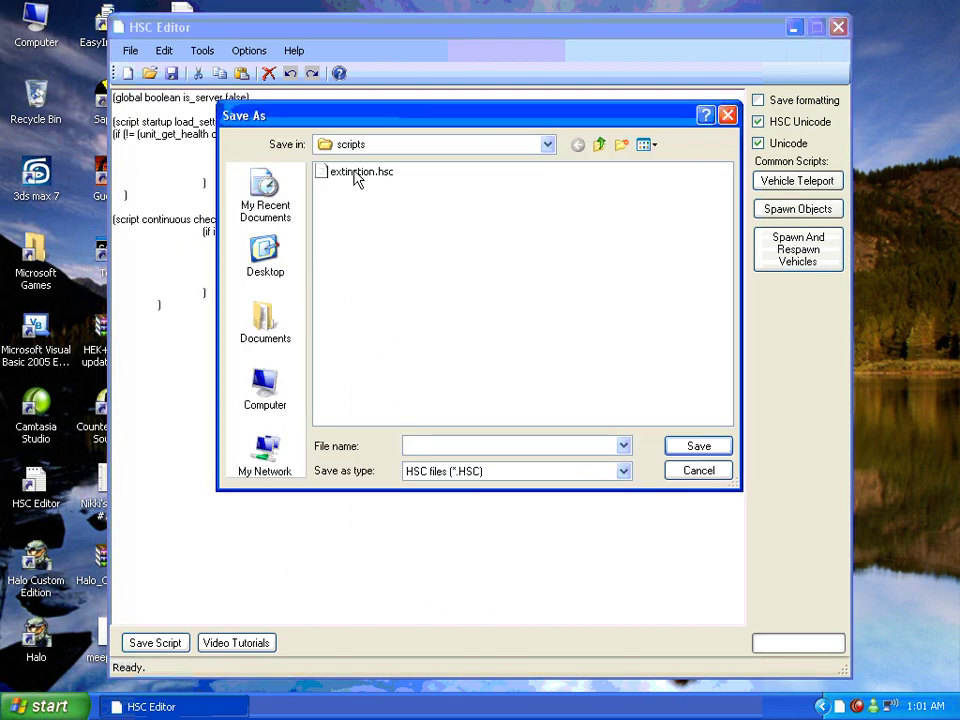
pyautogui.click(599, 144)
pyautogui.click(600, 144)
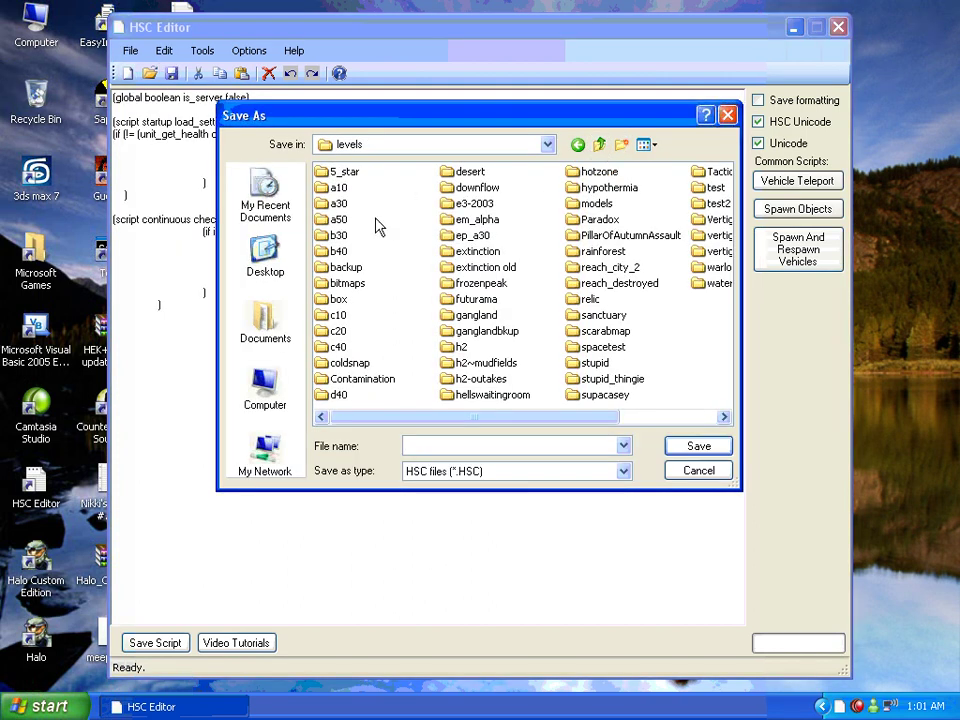
pyautogui.click(600, 144)
pyautogui.click(600, 144)
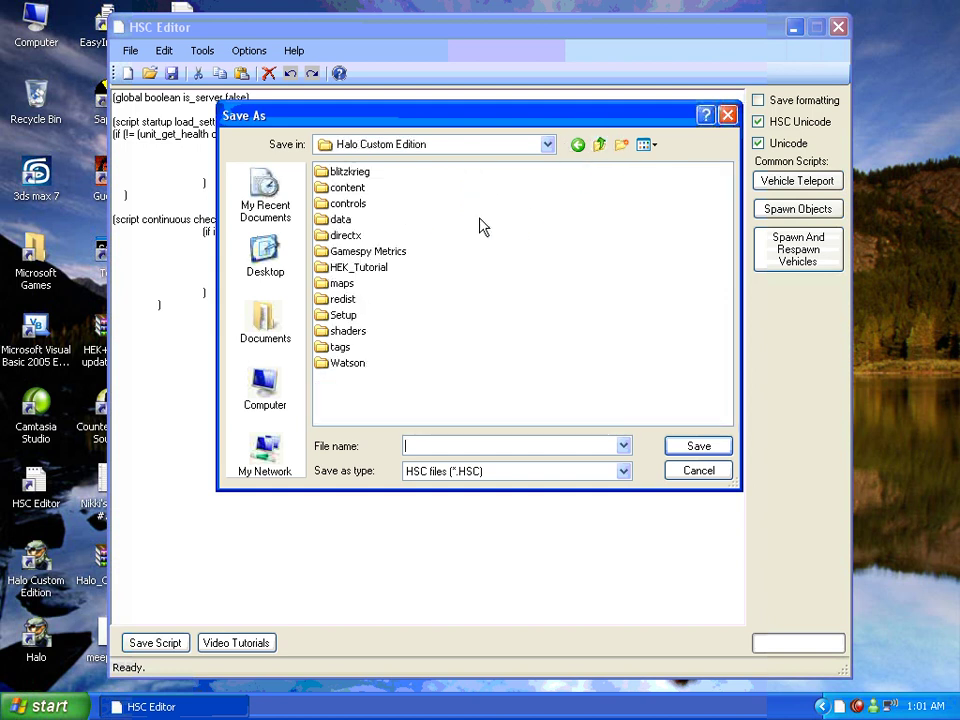
pyautogui.doubleClick(340, 204)
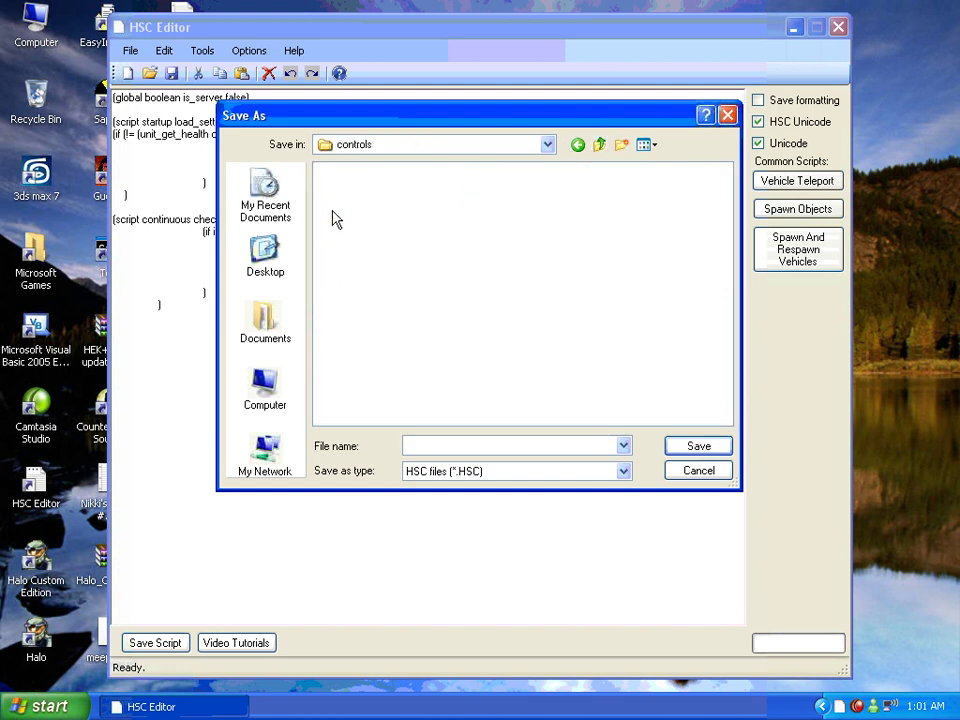
pyautogui.click(599, 144)
pyautogui.doubleClick(340, 219)
pyautogui.doubleClick(340, 236)
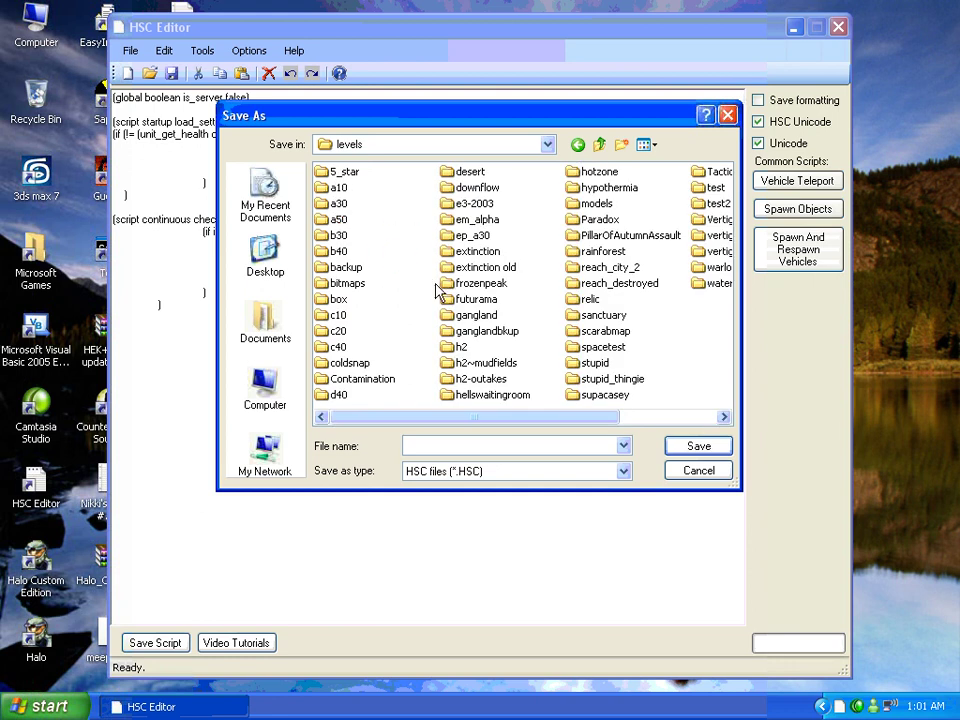
pyautogui.press('p')
pyautogui.doubleClick(595, 220)
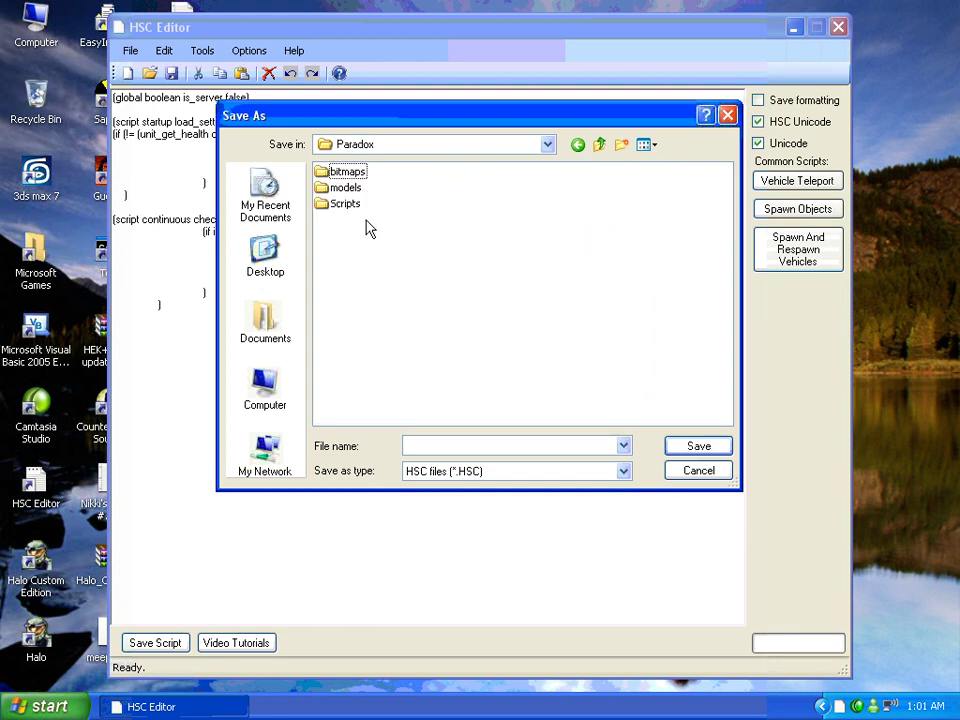
pyautogui.doubleClick(336, 207)
pyautogui.click(519, 442)
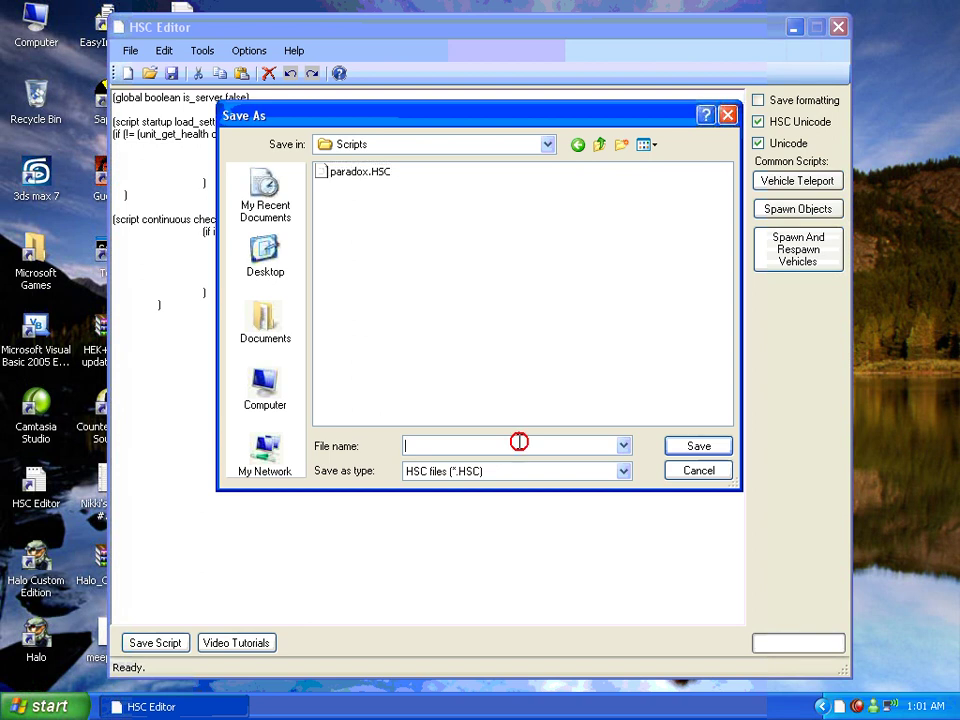
pyautogui.click(705, 474)
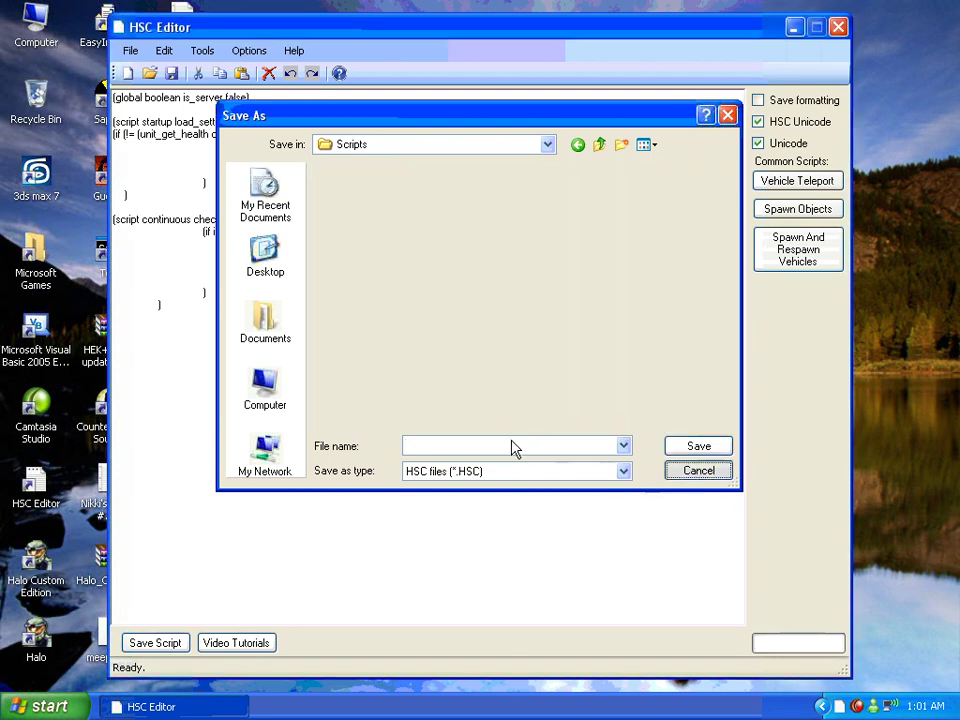
# Close HSC Editor without saving the generated script
pyautogui.click(516, 398)
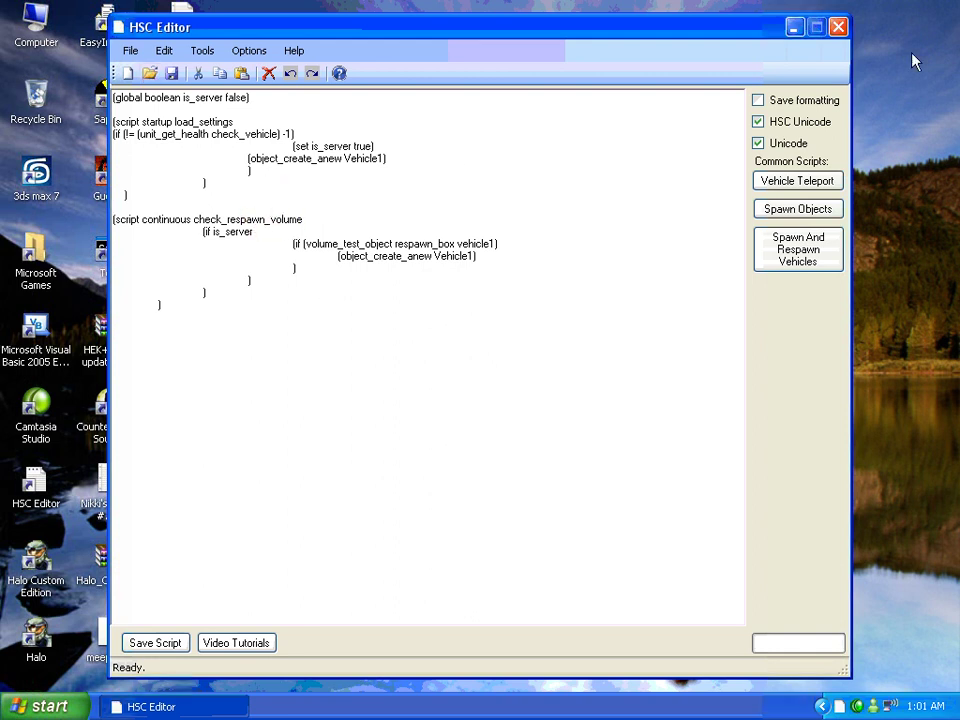
pyautogui.click(838, 28)
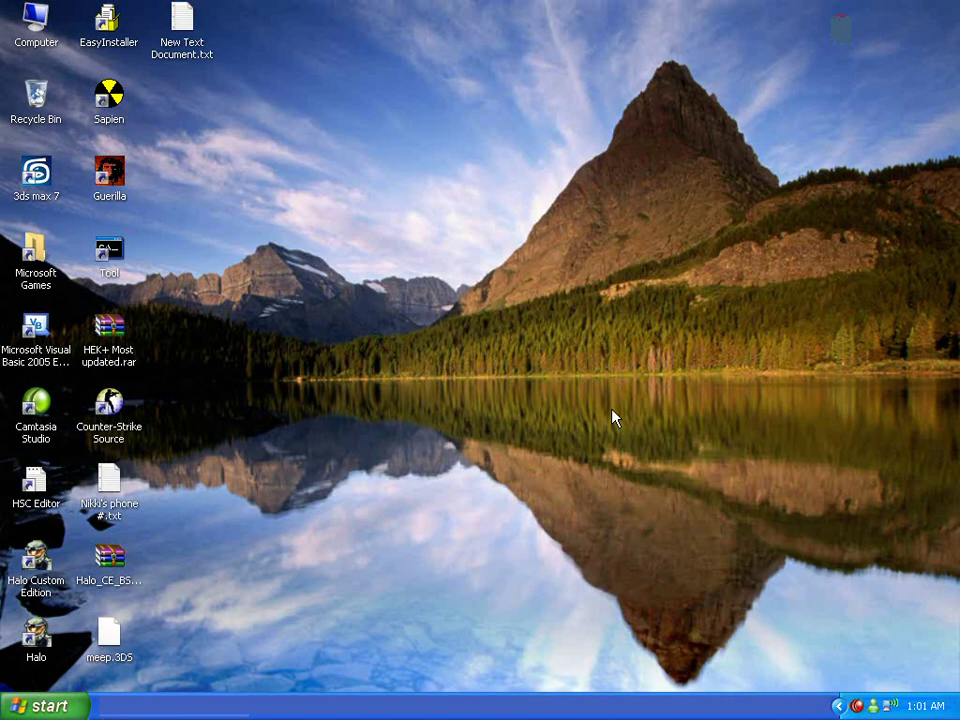